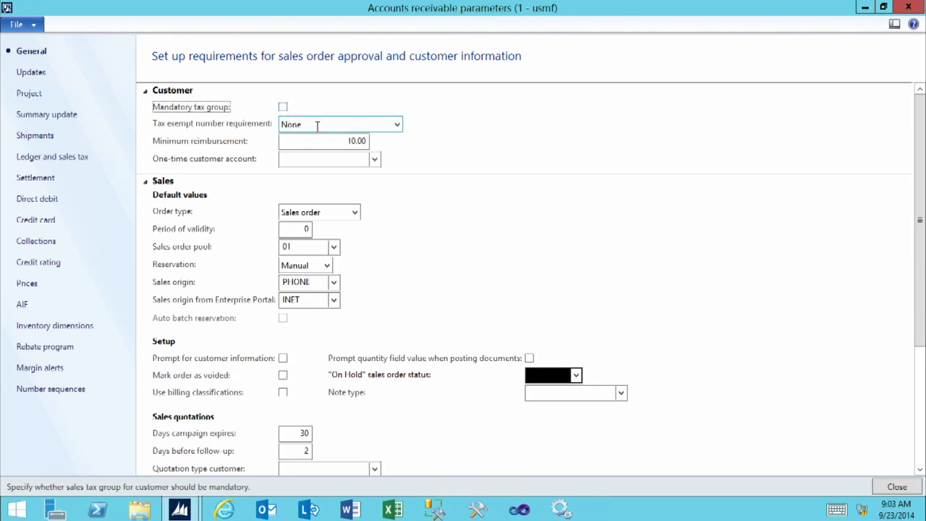
Step: Review the tax exempt number requirement options, minimum reimbursement and one-time customer account, and collapse the Customer section
click(397, 127)
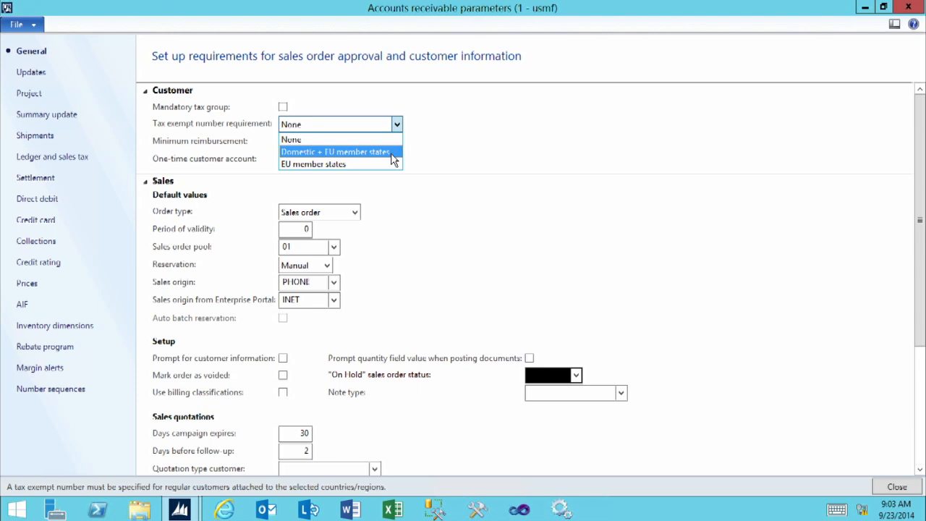
click(421, 146)
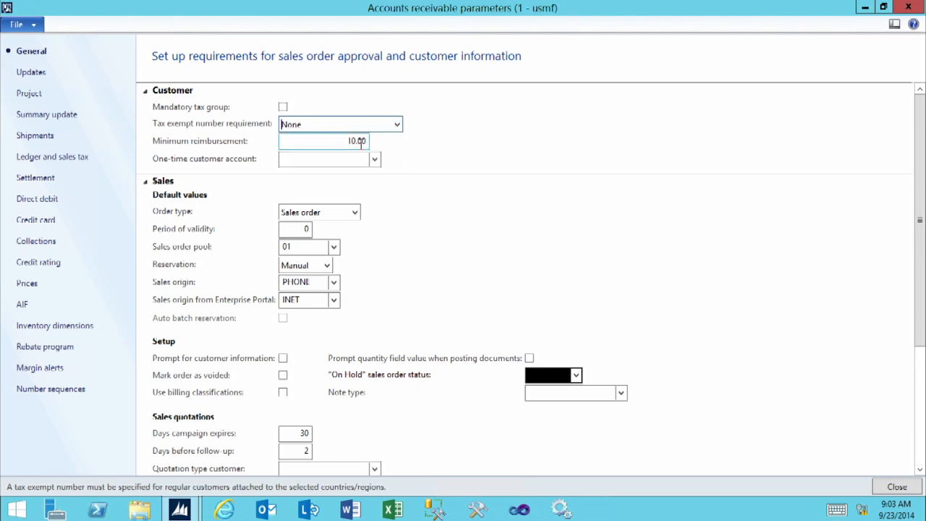
click(348, 140)
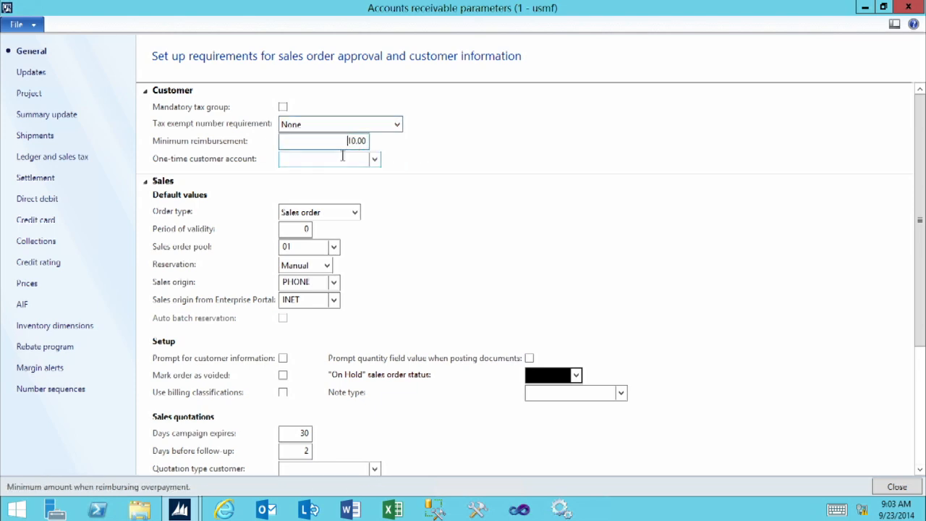
click(340, 159)
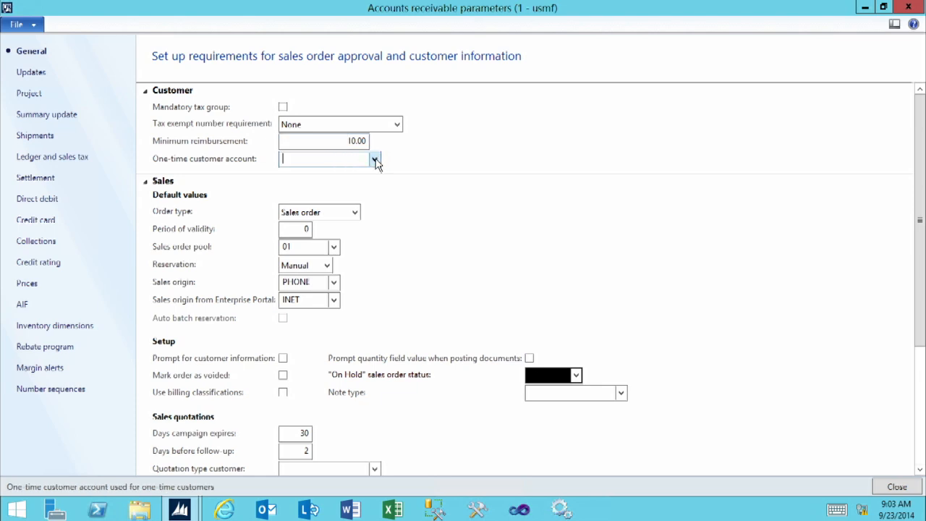
click(146, 92)
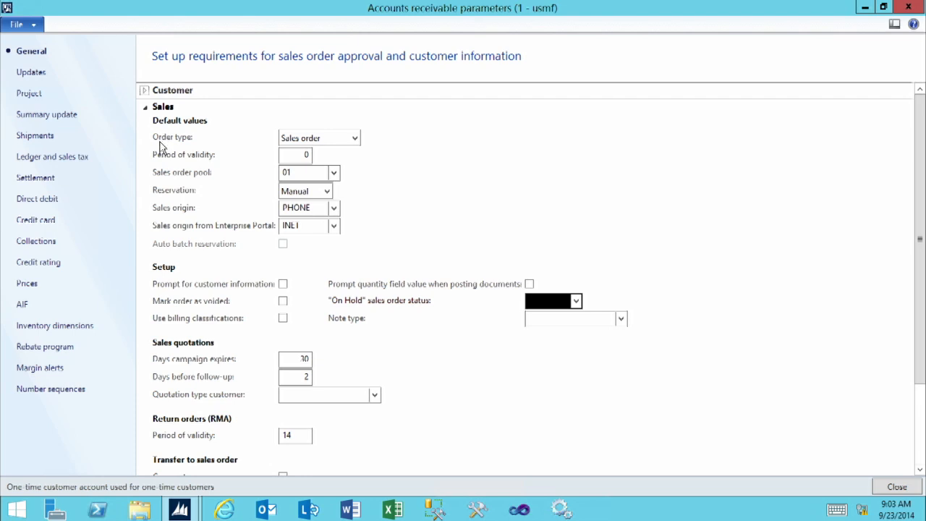
Step: Examine the sales defaults for order type, period of validity, order pool and sales origins, plus the prompt for customer information option
click(354, 139)
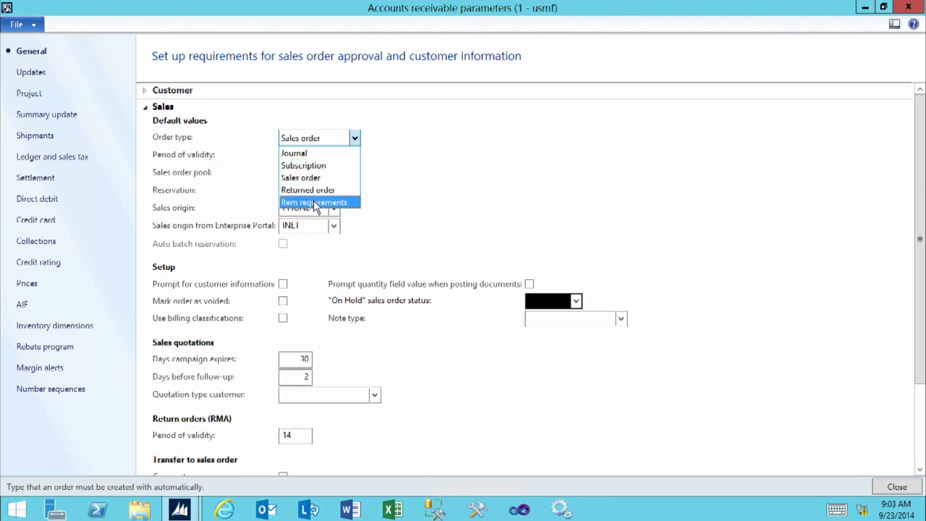
click(378, 186)
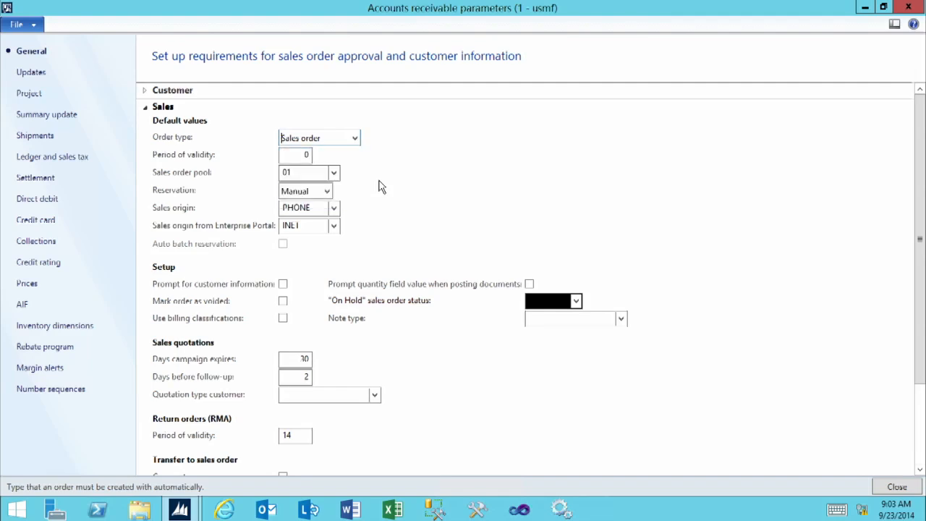
click(298, 154)
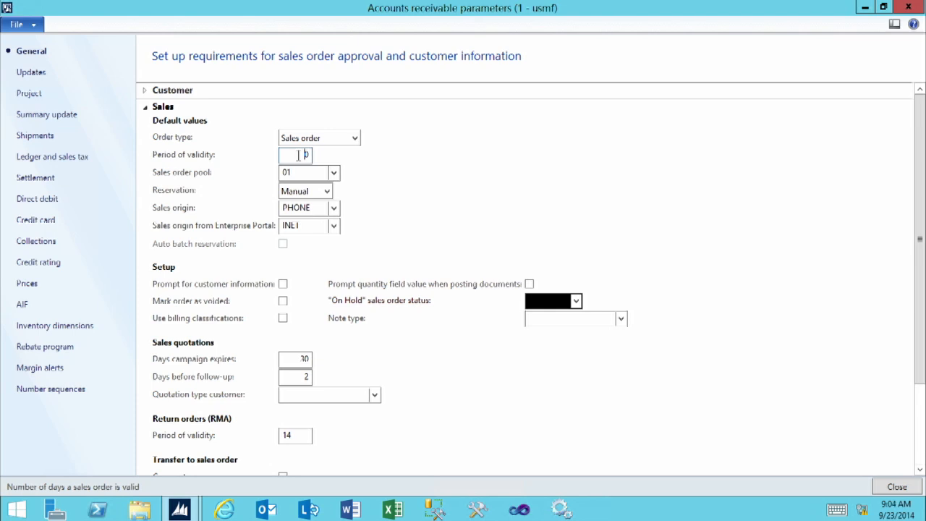
click(302, 174)
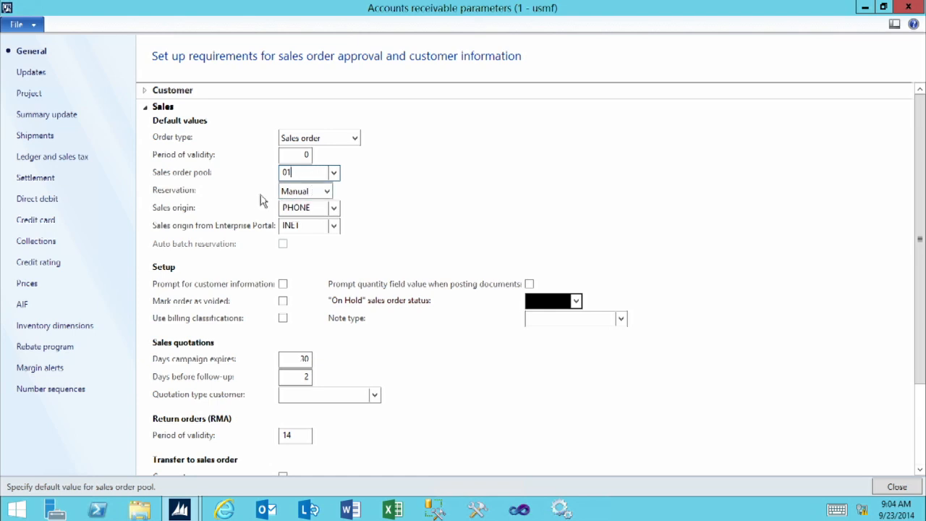
click(319, 210)
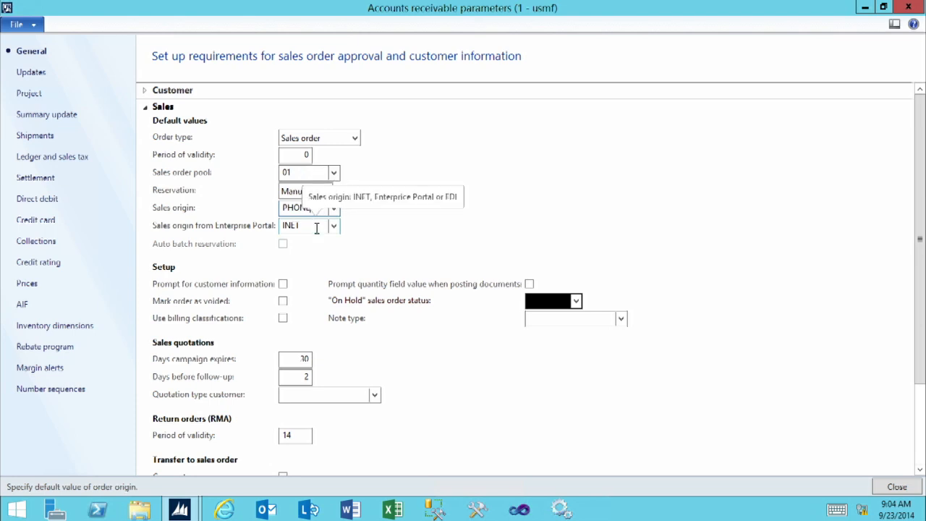
click(316, 227)
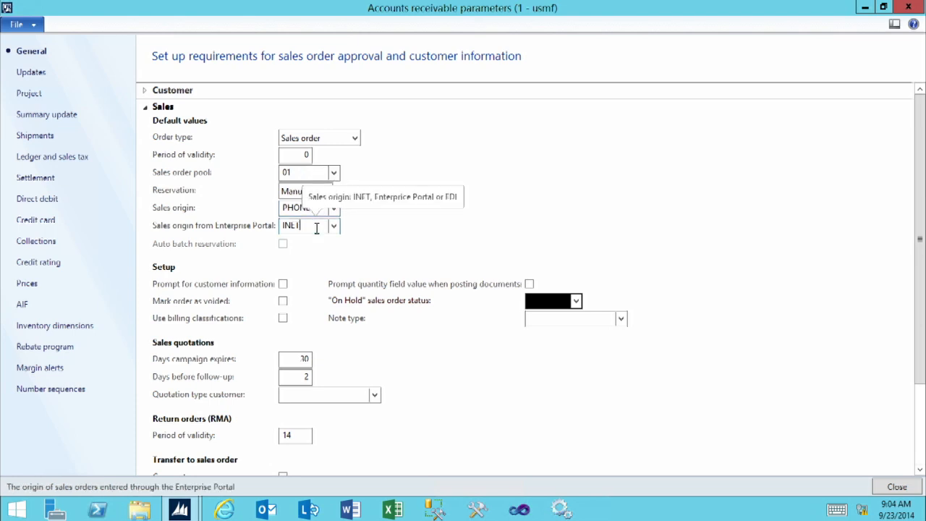
click(283, 284)
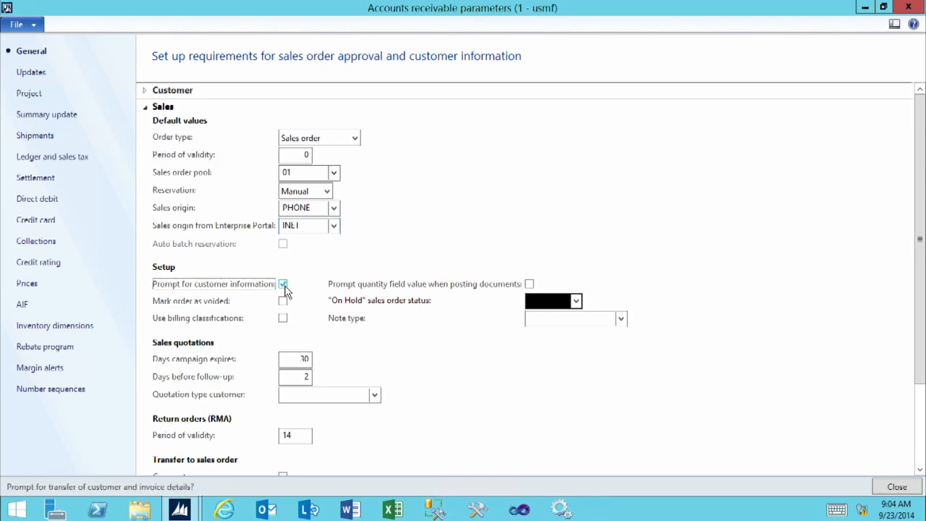
click(283, 286)
Step: Set the "On Hold" sales order status color to the basic red
click(578, 304)
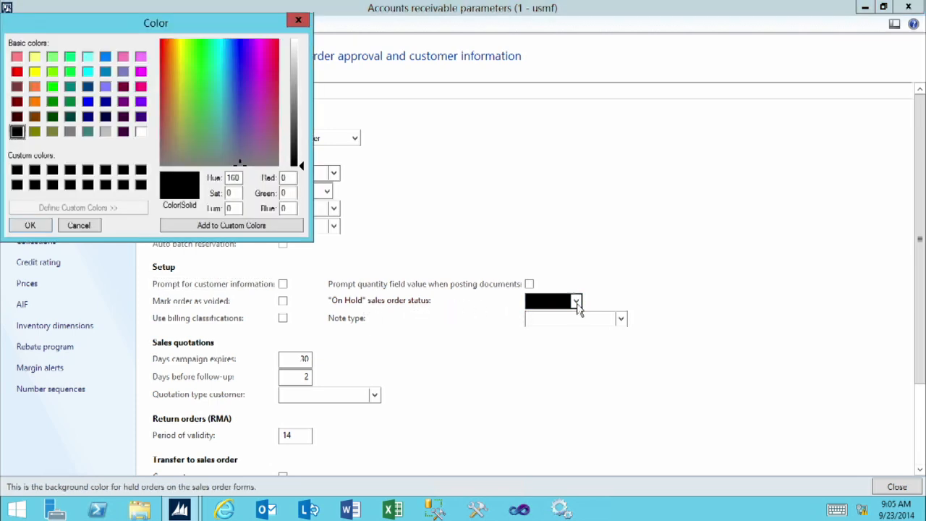
click(16, 73)
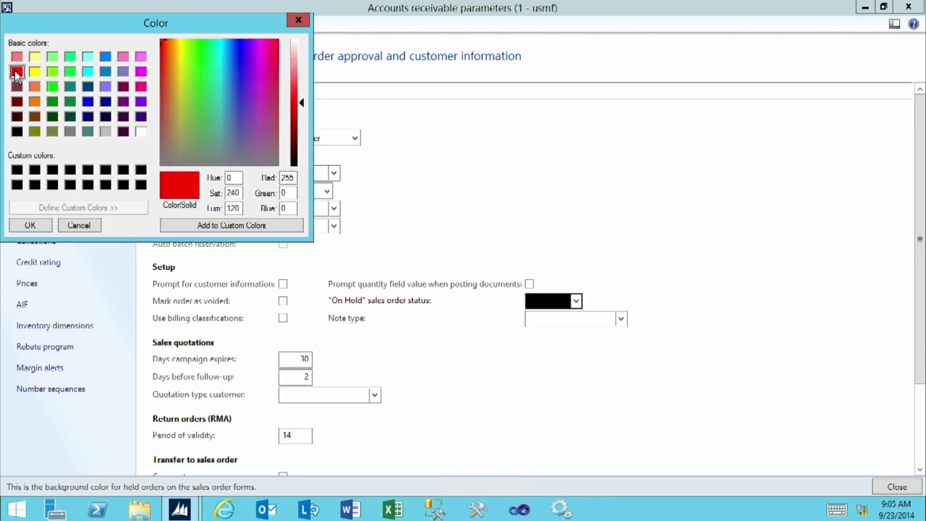
click(27, 226)
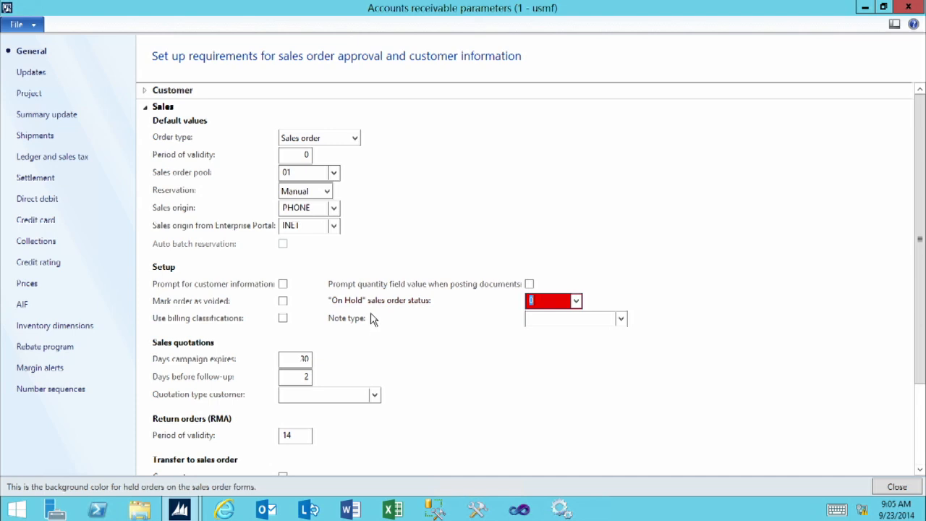
Step: Review the note type, campaign expiration days and return order period of validity, through to the reason code requirements
click(536, 321)
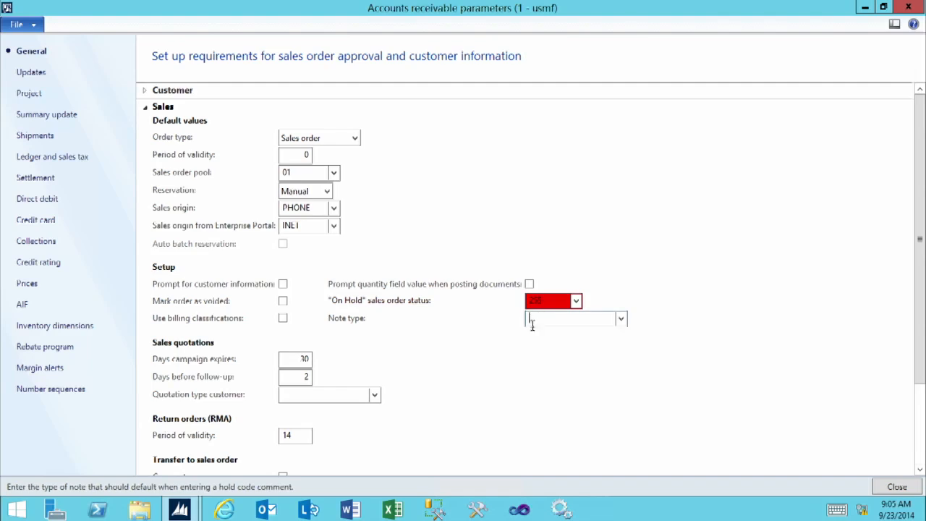
click(289, 360)
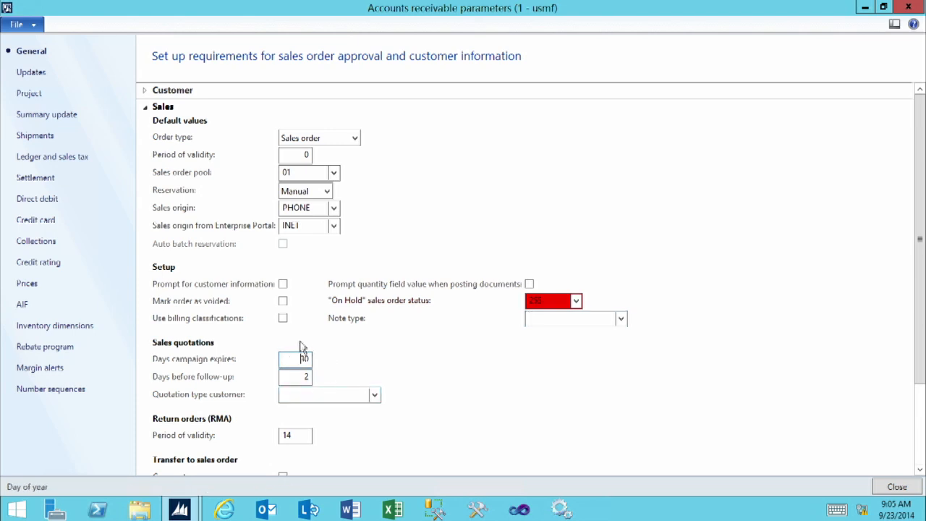
click(298, 436)
scroll(299, 440, down, 2)
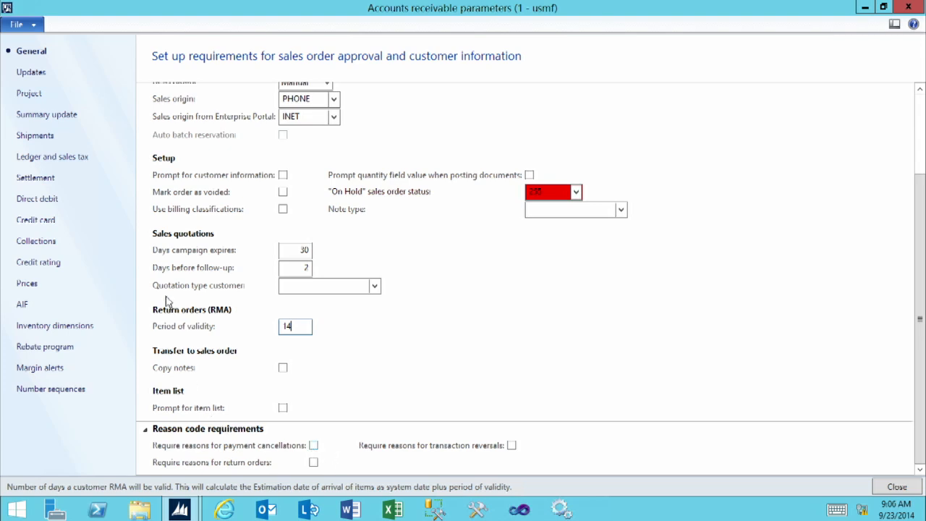
Step: Review the Updates parameters for delivery, picking lists, packing slips and invoices, including the safety level options for invoiced orders
click(37, 74)
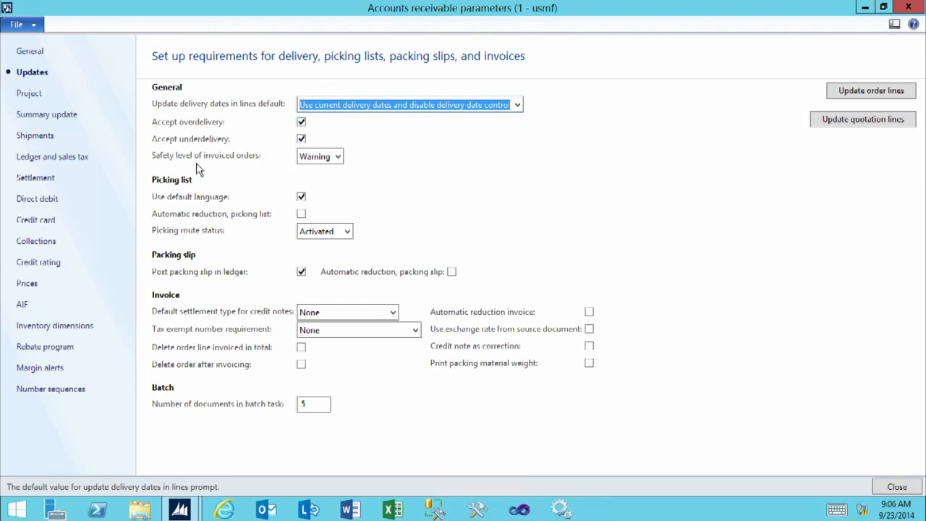
click(338, 157)
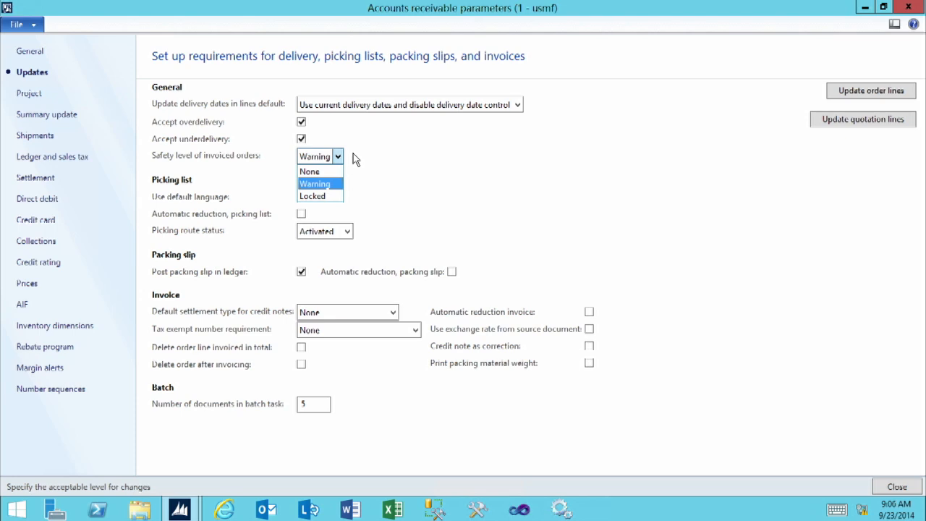
click(353, 154)
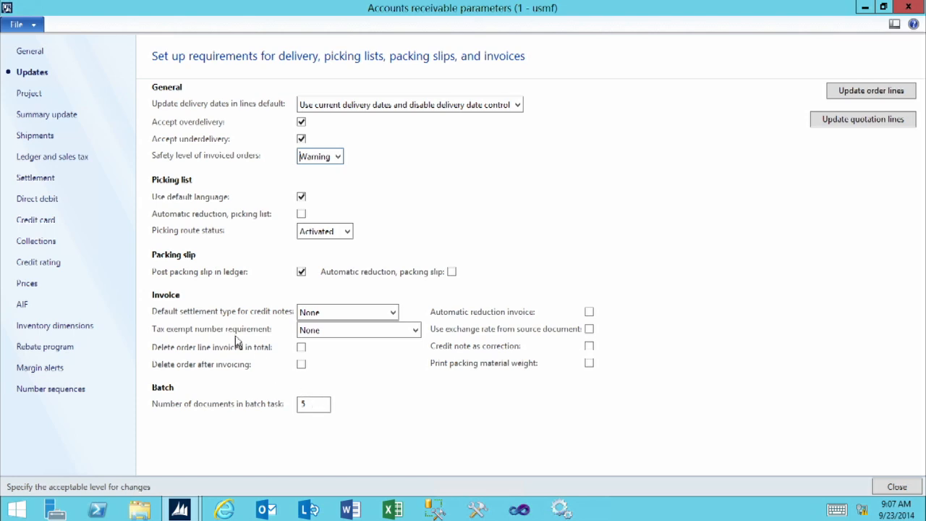
Step: Examine the Ledger and sales tax options for primary consumption transaction, primary discount posting and default dimension hierarchy
click(41, 160)
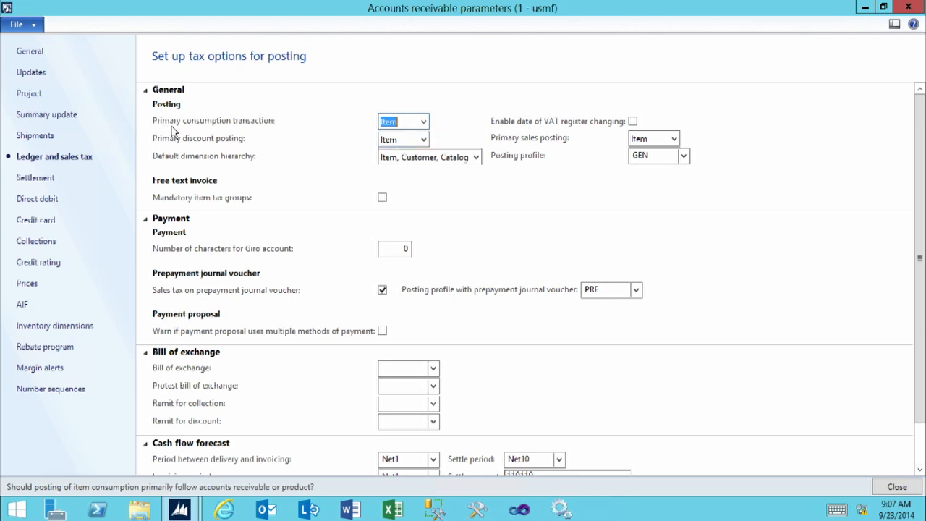
click(424, 122)
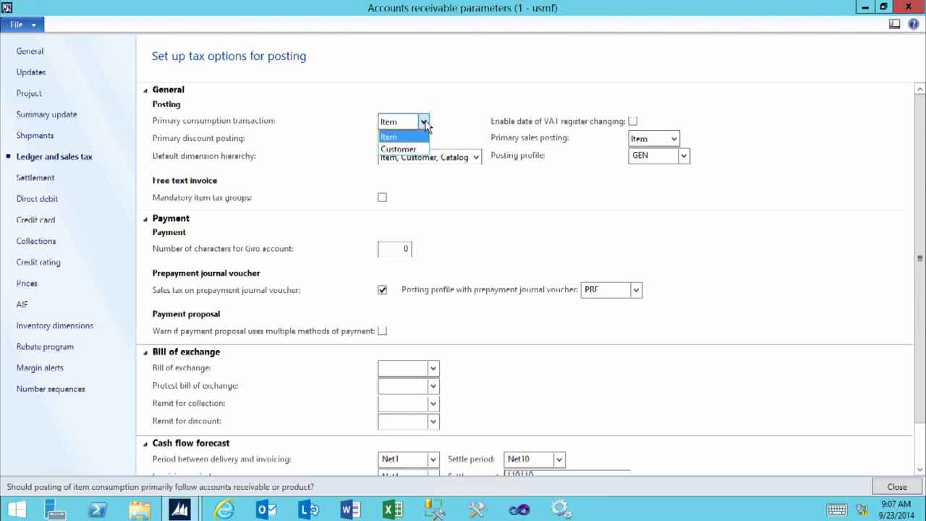
click(425, 123)
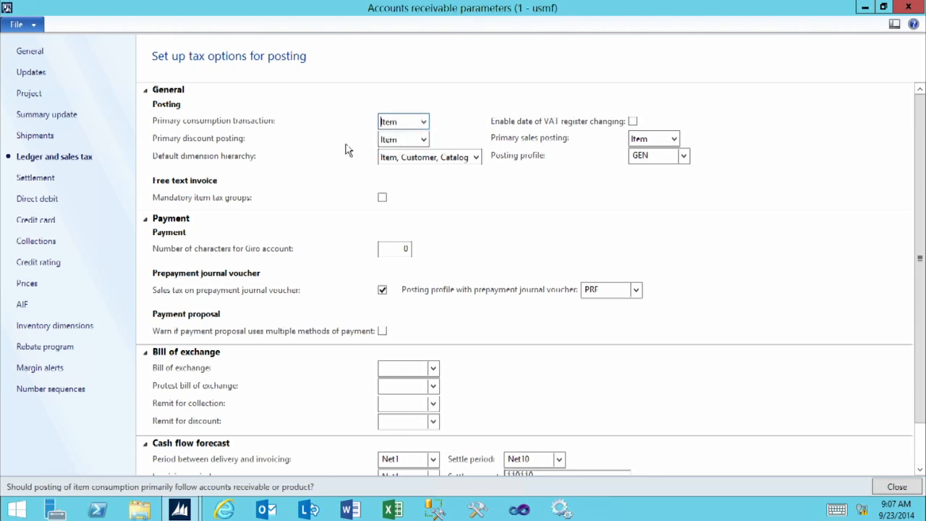
click(424, 141)
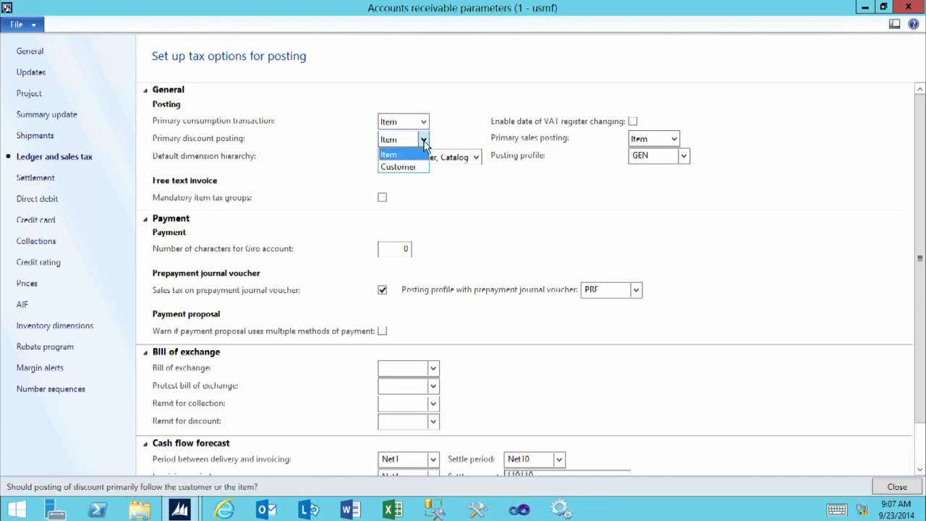
click(424, 142)
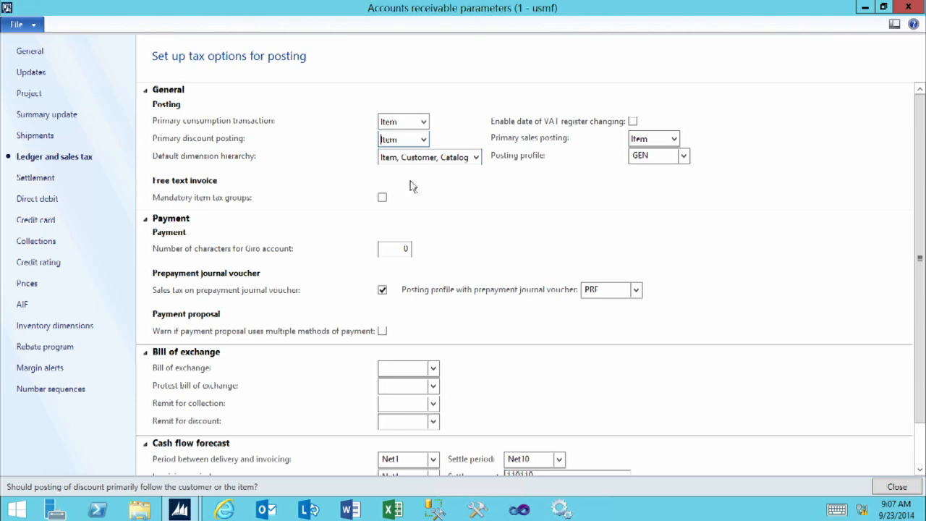
click(476, 159)
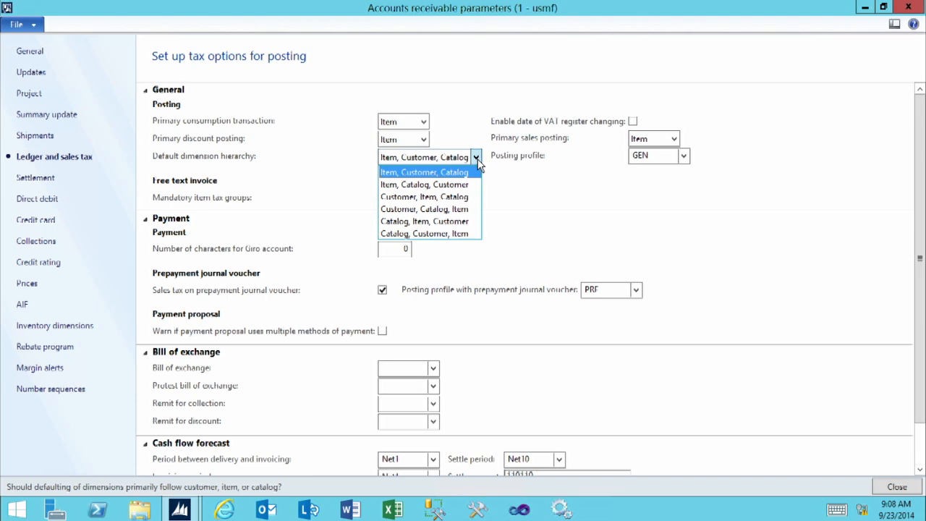
click(506, 197)
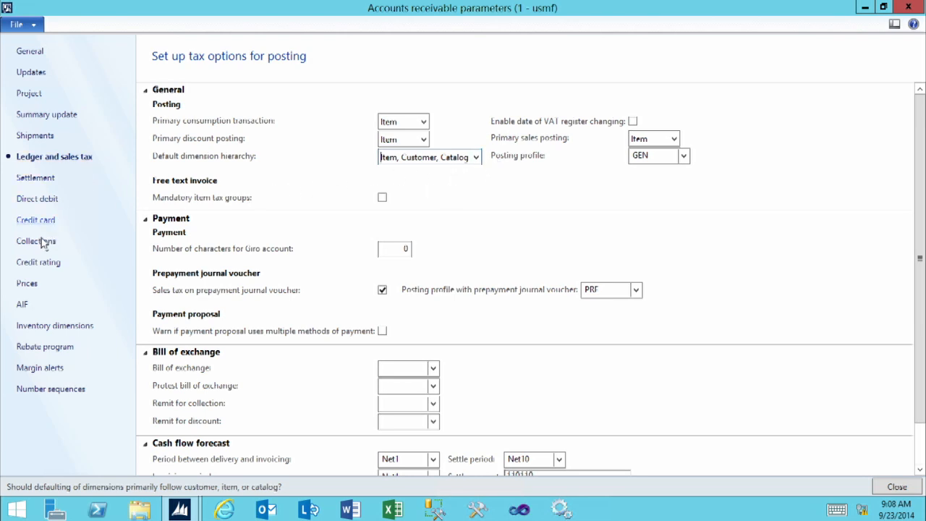
Step: Examine the Prices parameters, including main charges and the available discount and date type options
click(27, 284)
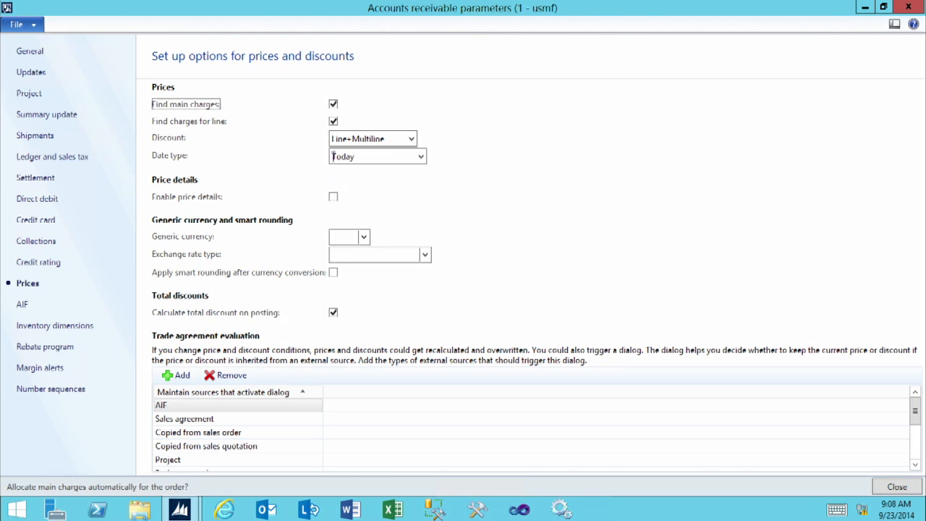
click(333, 105)
click(410, 139)
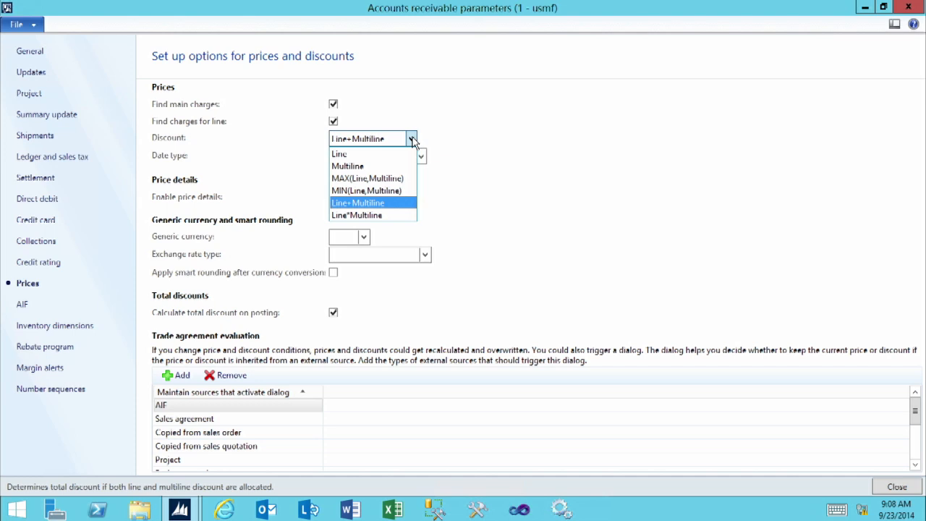
click(411, 140)
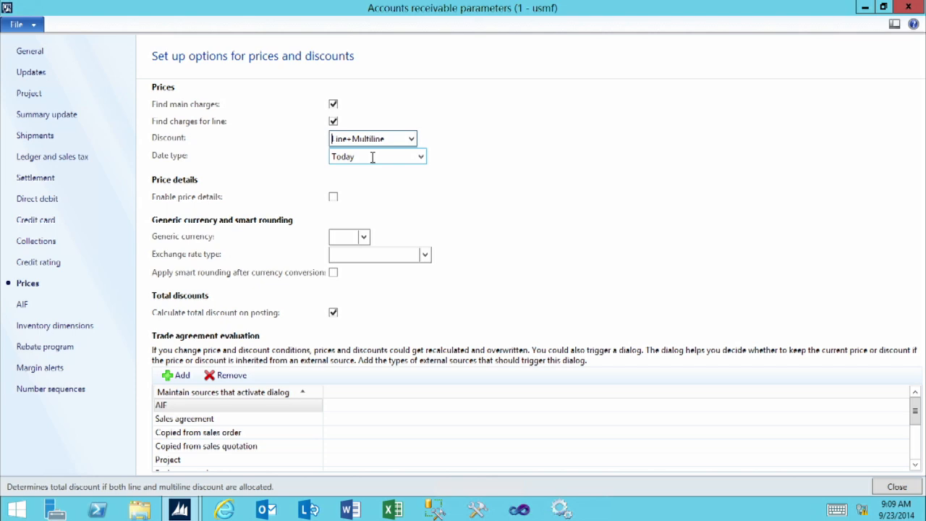
click(420, 158)
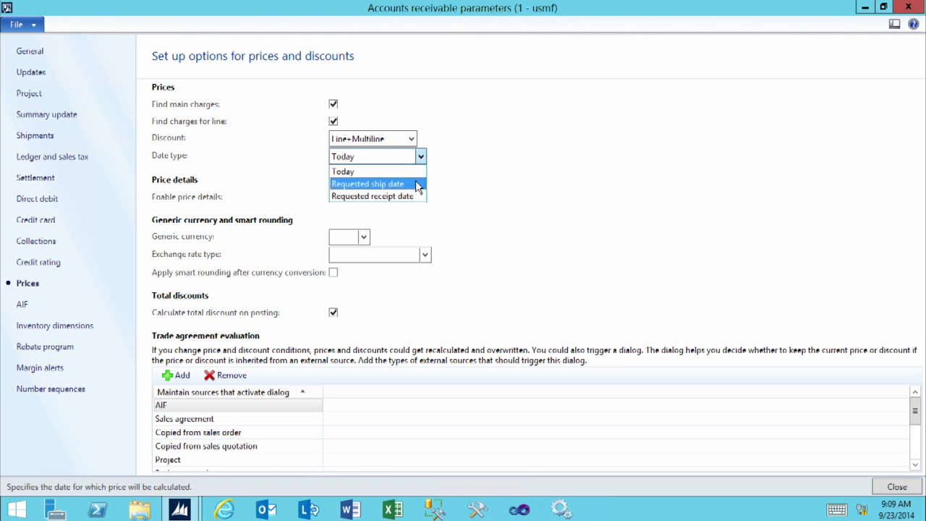
click(484, 212)
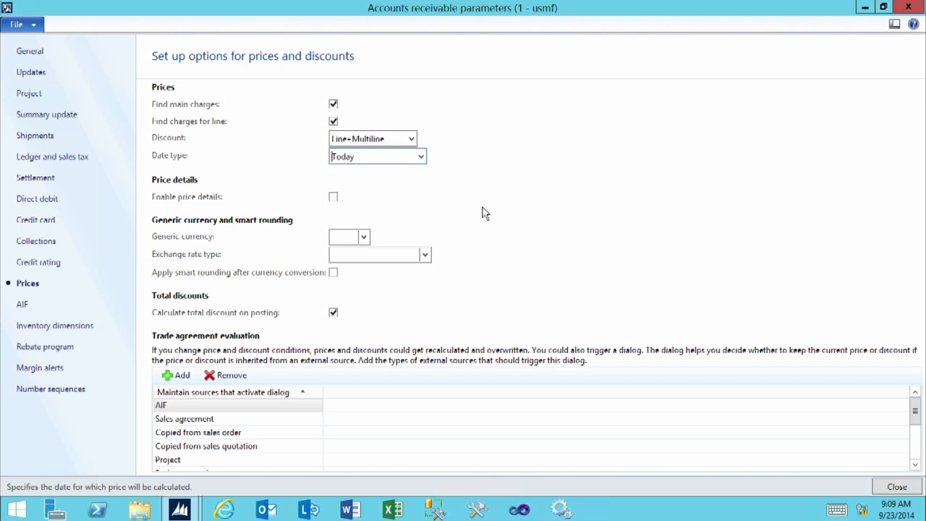
Step: Enable price details for sales document lines and display the number sequences for receivables documents
click(333, 198)
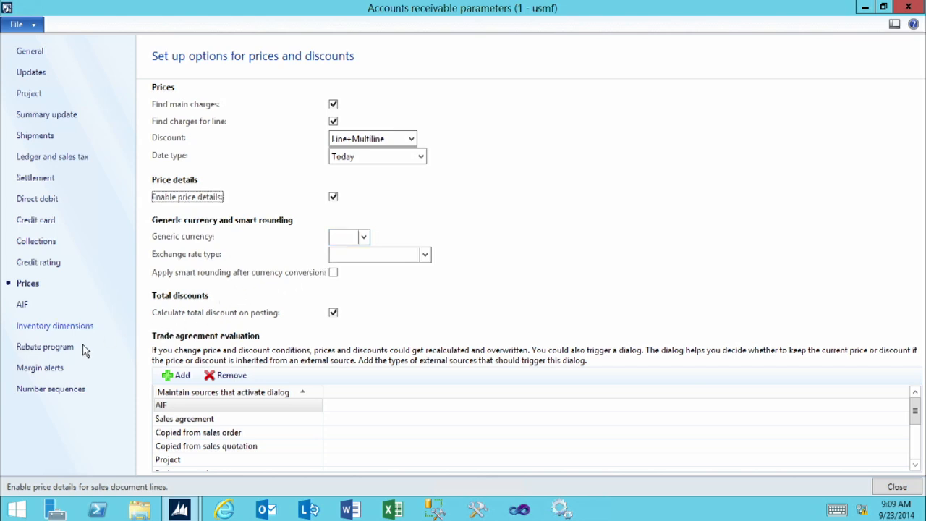
click(40, 391)
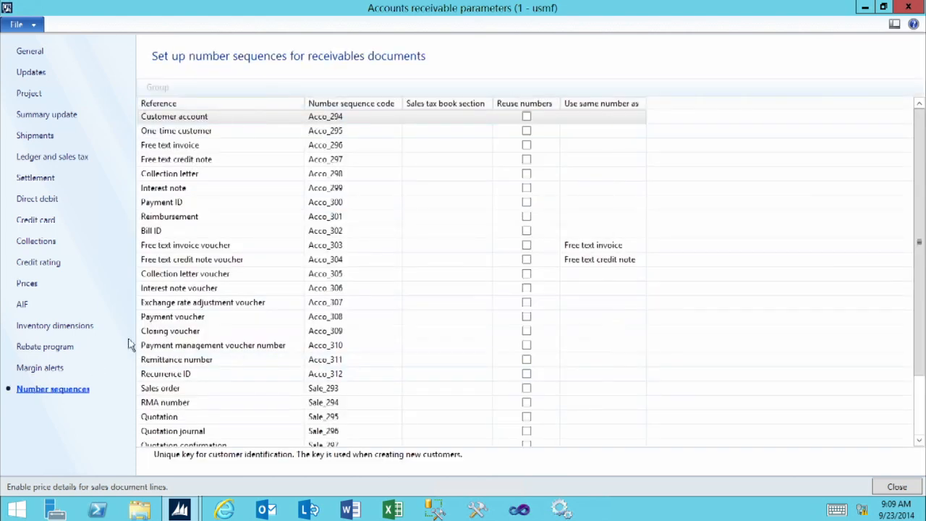
Step: Open the details of the number sequence code assigned to the Sales order reference
mouse_move(369, 148)
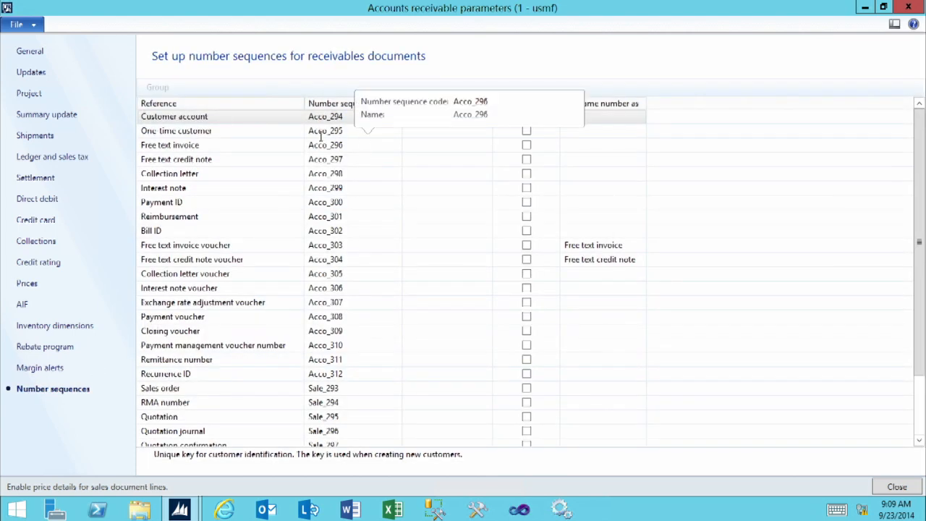
click(254, 120)
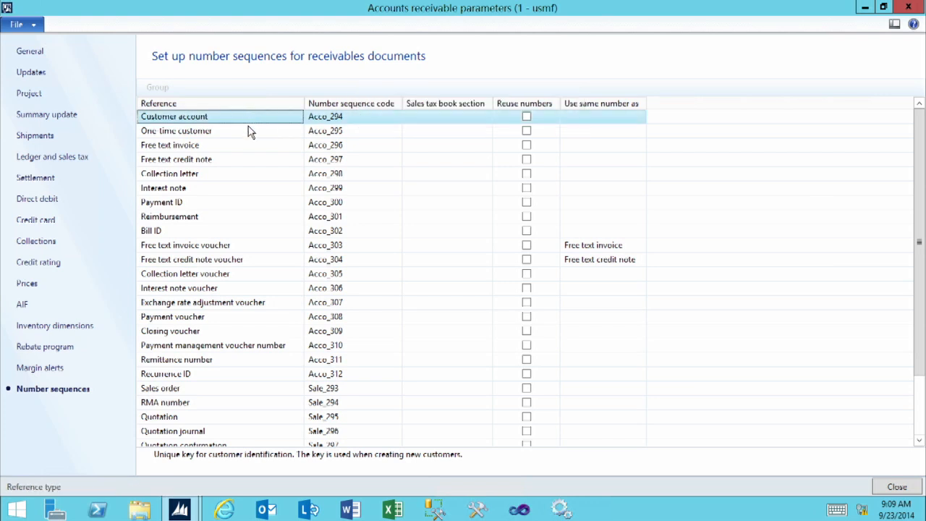
click(232, 396)
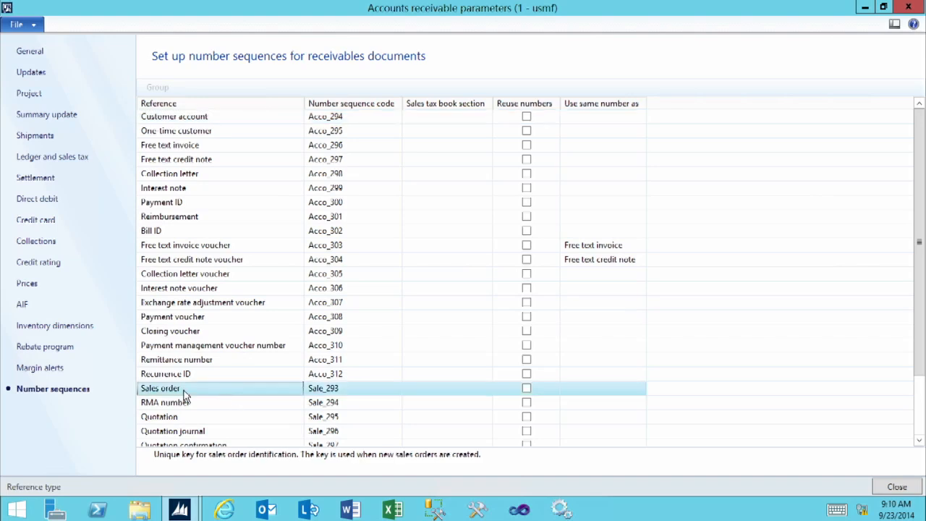
click(343, 388)
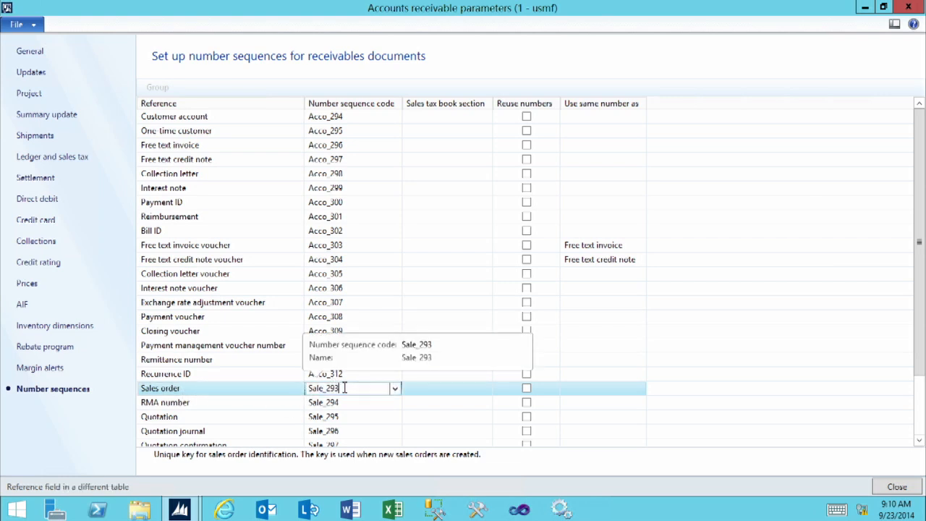
right_click(345, 388)
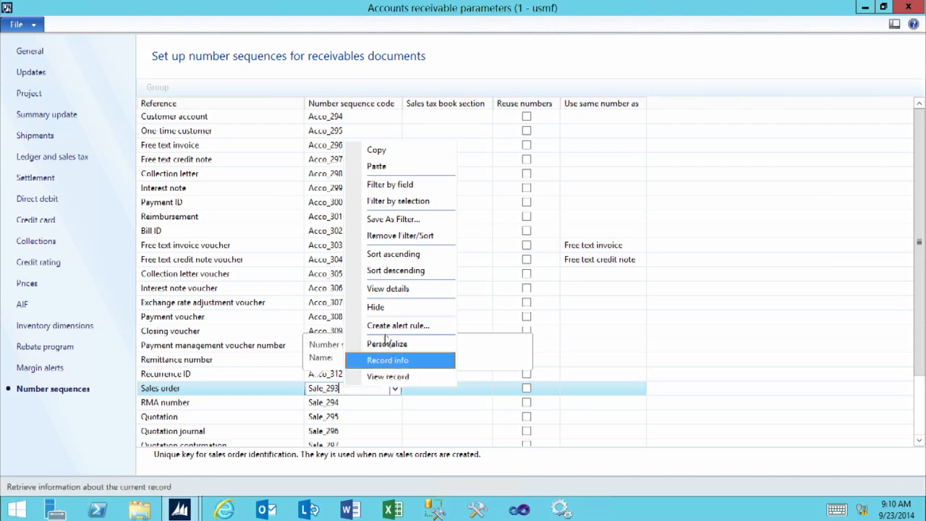
click(380, 288)
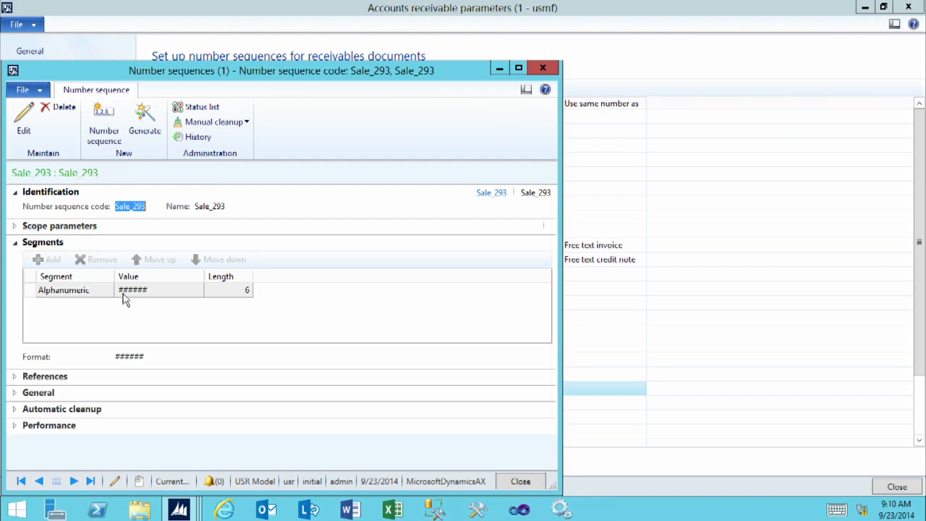
Step: Make the sales order number sequence editable and add a Constant segment with the value SO
click(153, 290)
click(26, 126)
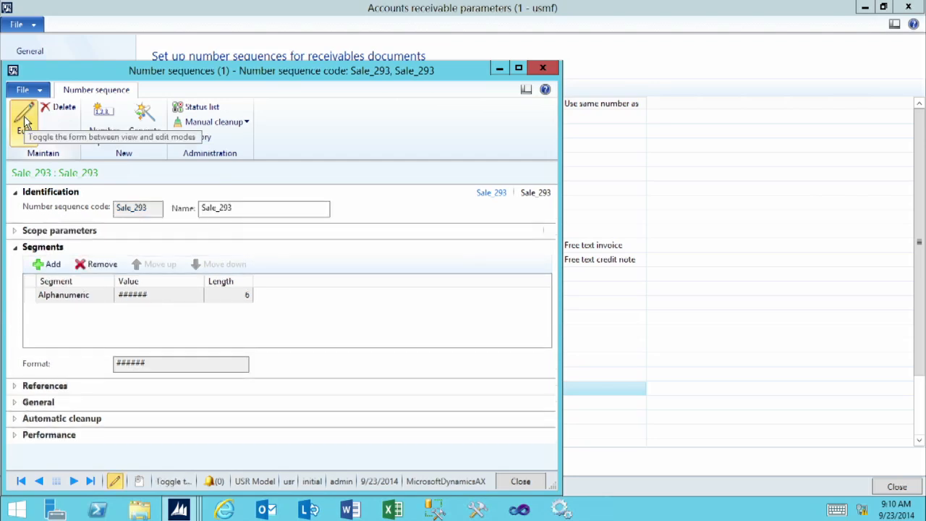
click(53, 265)
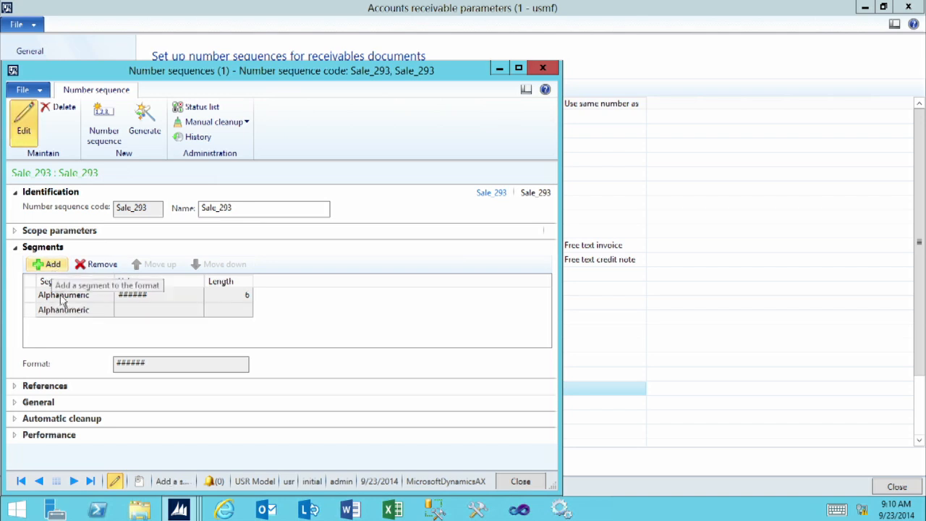
click(106, 311)
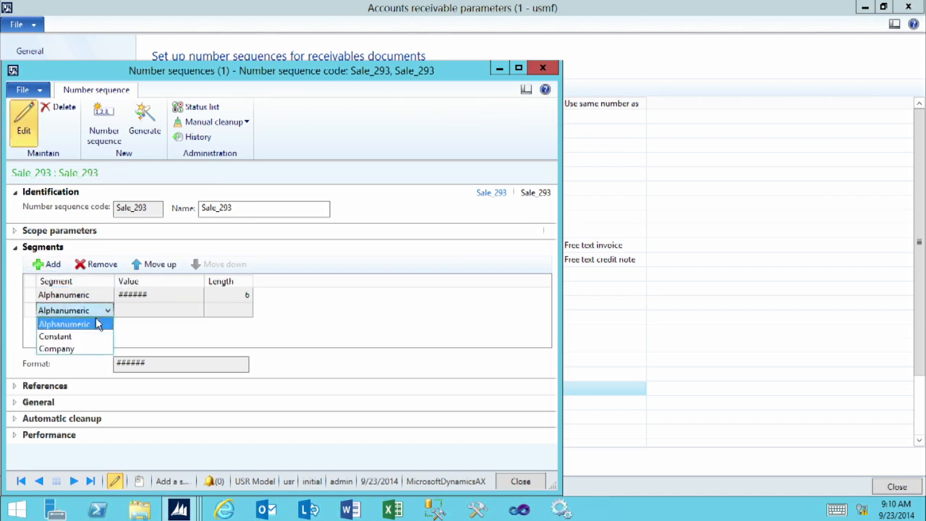
click(70, 337)
click(121, 309)
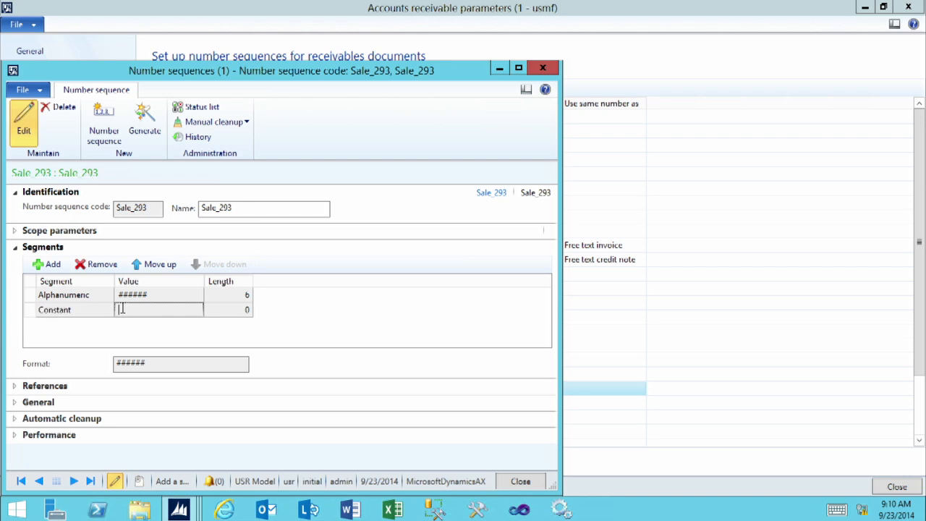
text(SO)
key(Tab)
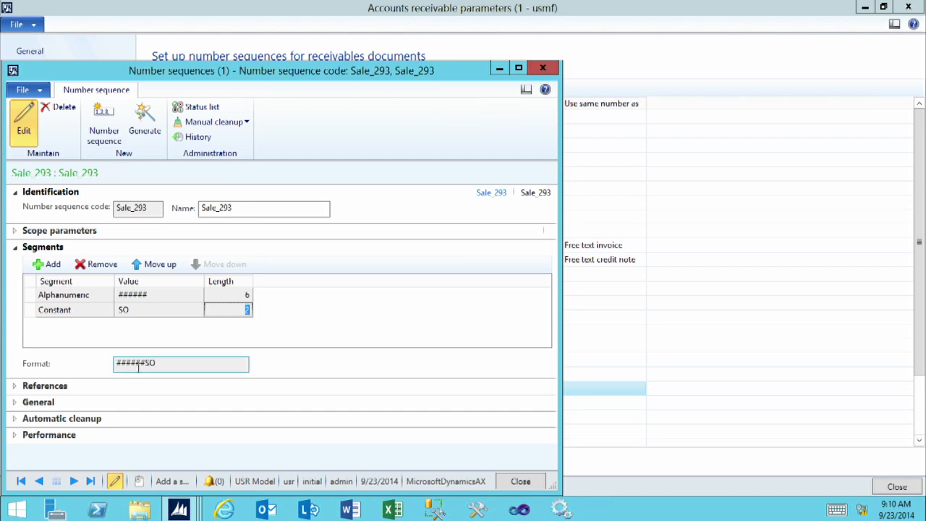
Step: Move the SO constant segment ahead of the alphanumeric segment and close the number sequence form
click(138, 310)
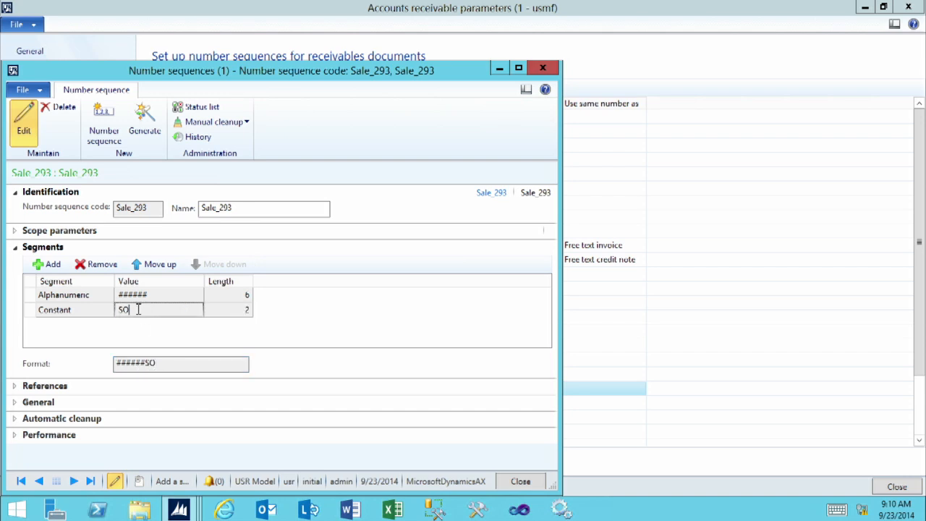
click(155, 267)
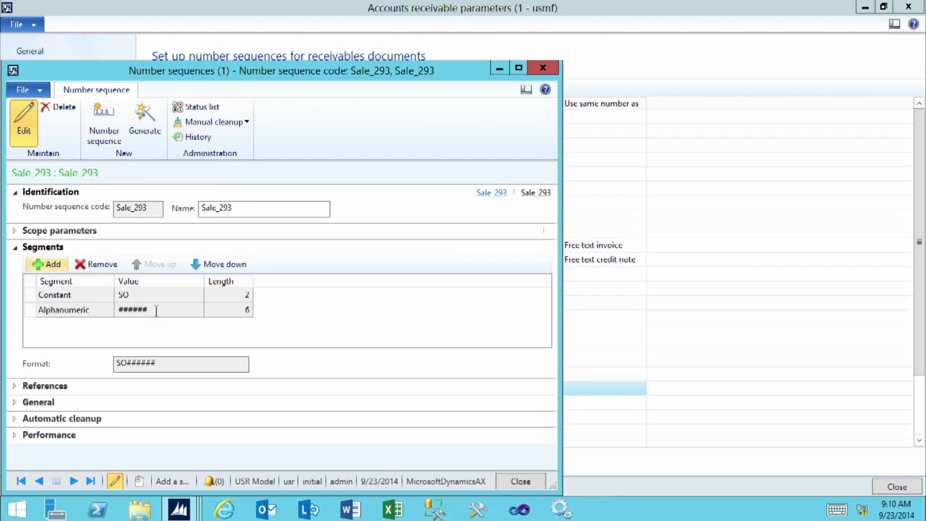
click(520, 481)
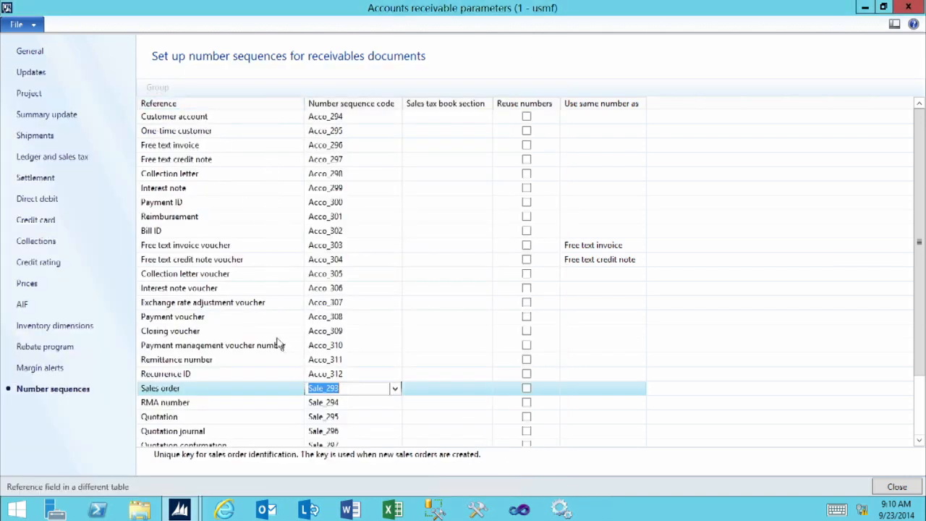
Step: Review the Quotation reference and the number sequences listed below it for the other sales documents
click(273, 418)
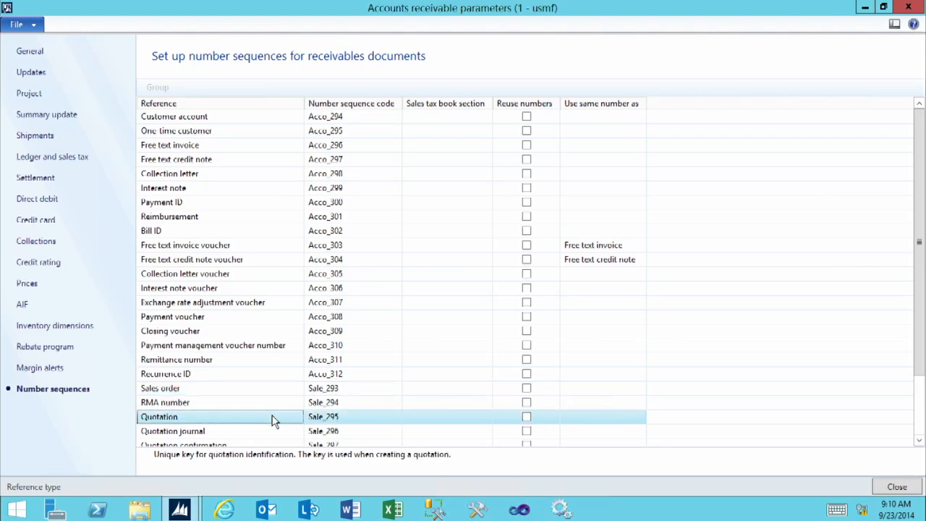
scroll(272, 422, down, 2)
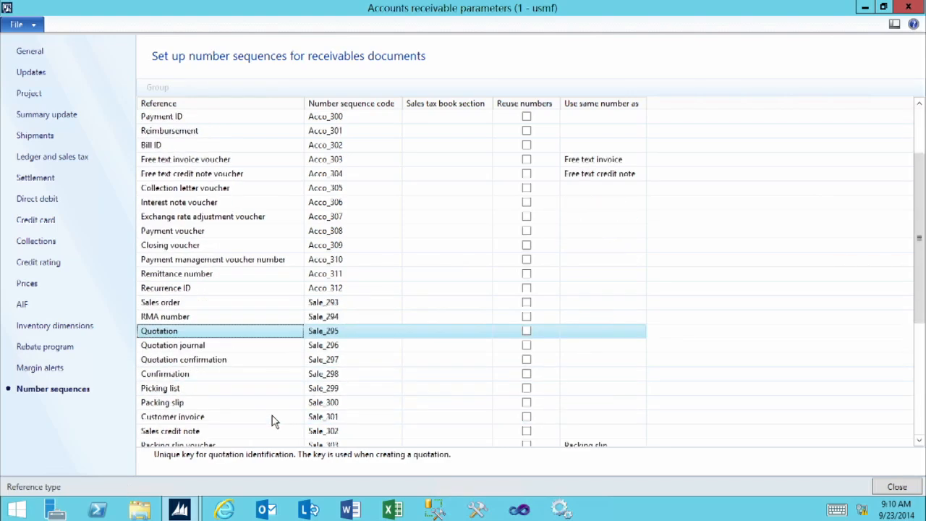